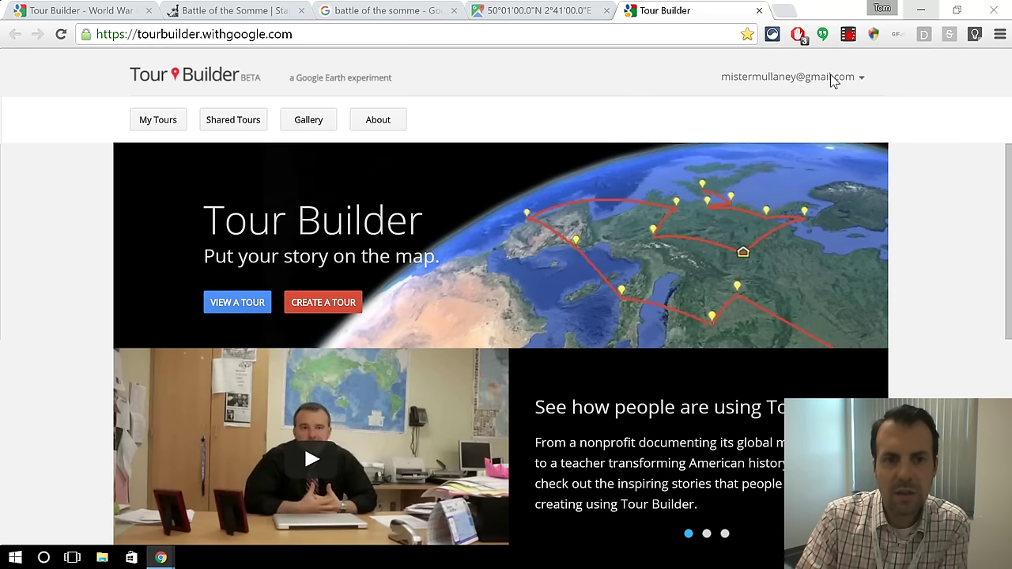
Create a new tour named 'ssd' with placeholder author 'ssds'.
left_click(327, 308)
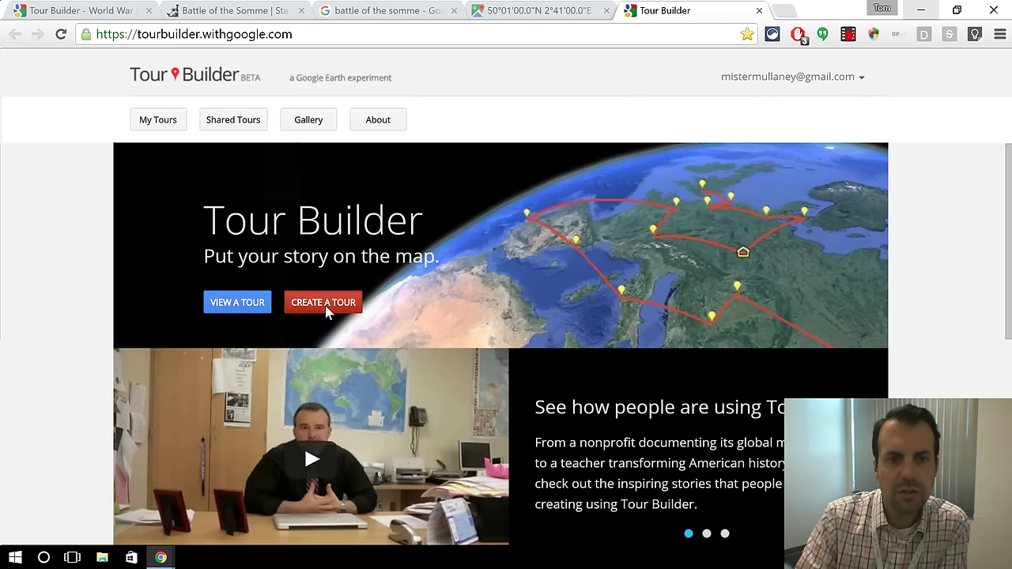
type("ssd")
left_click(534, 305)
type("ssds")
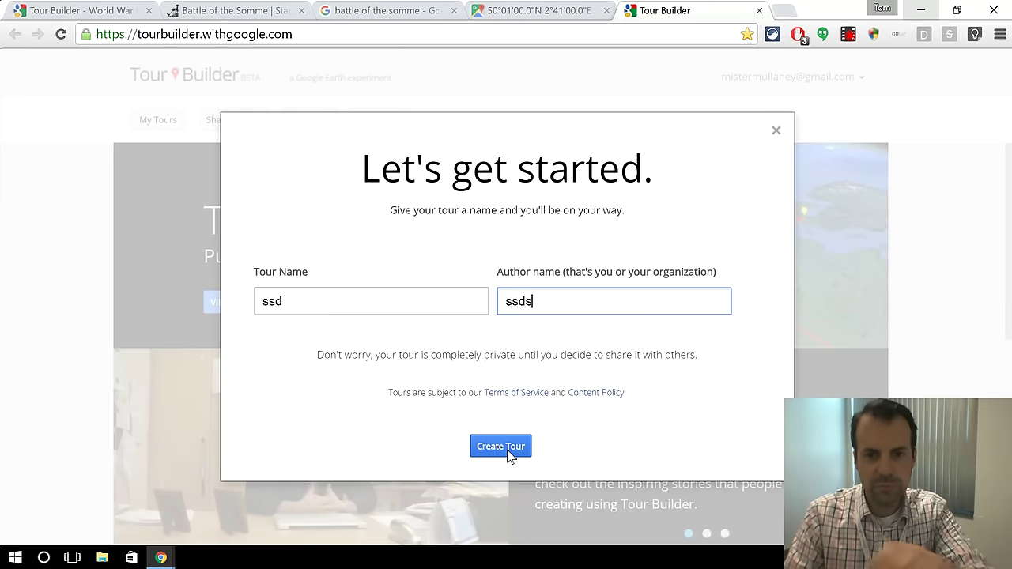
left_click(508, 445)
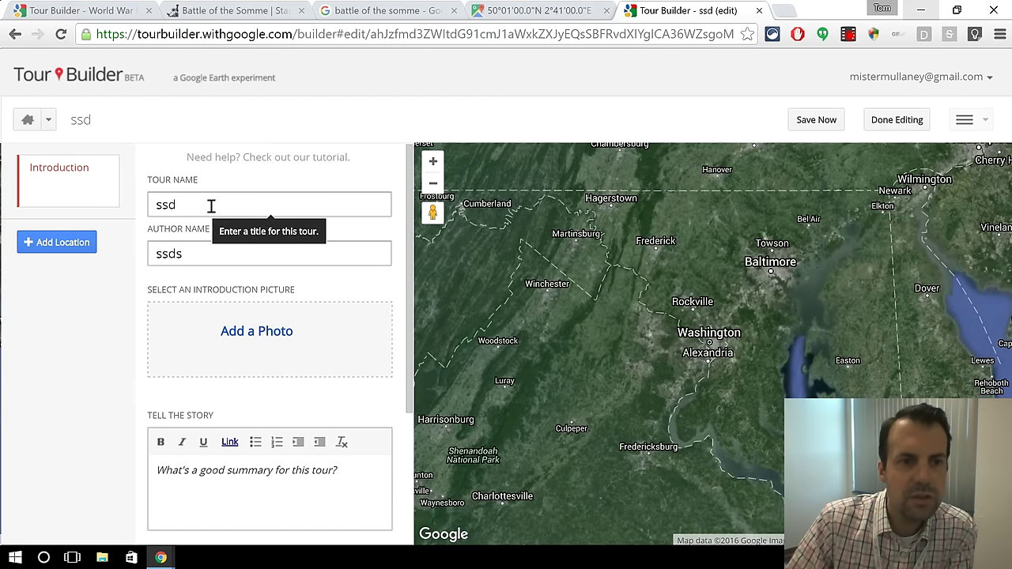
Add an empty New Location to the ssd tour and save the tour.
left_click(53, 243)
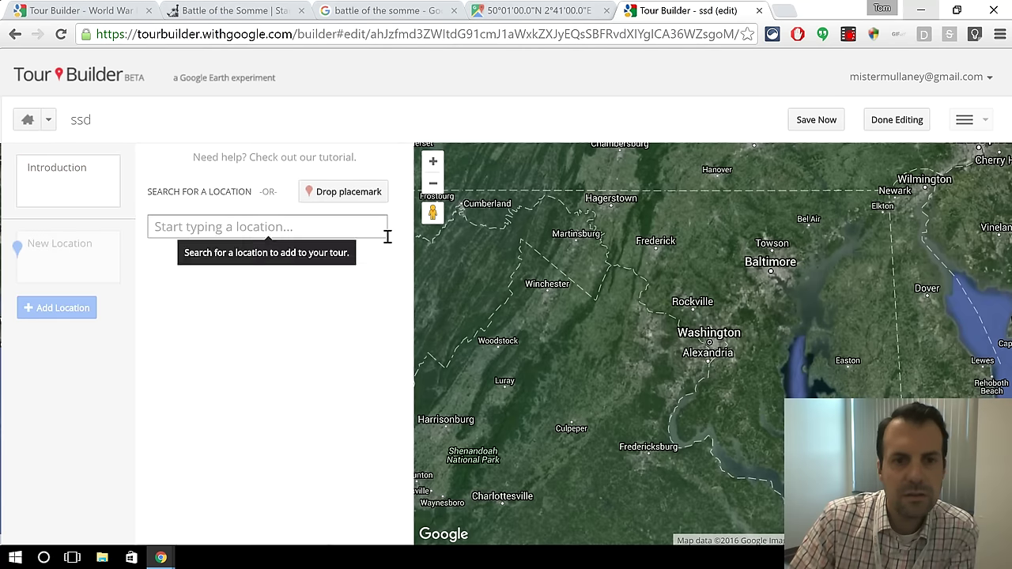
left_click(281, 227)
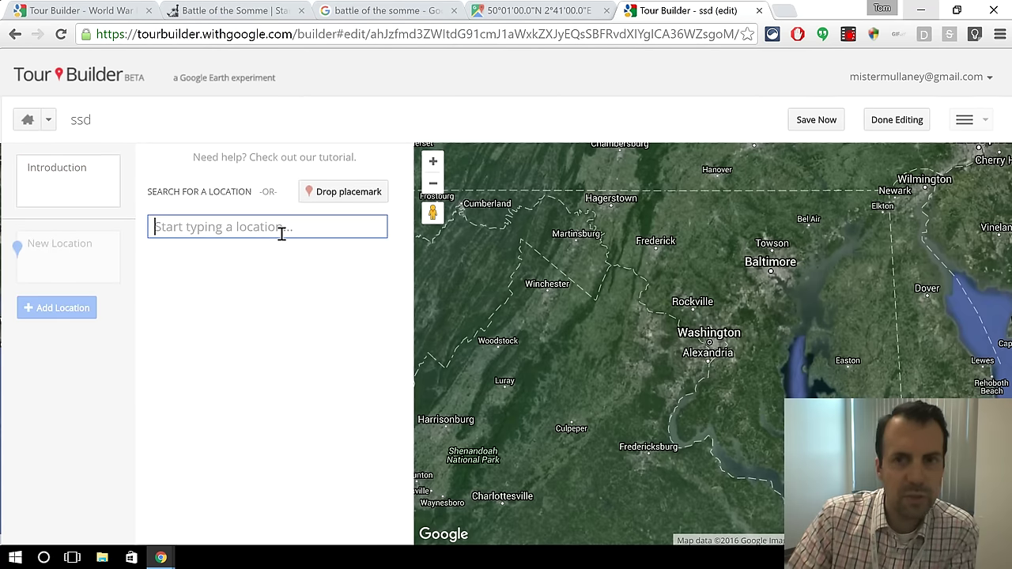
left_click(821, 124)
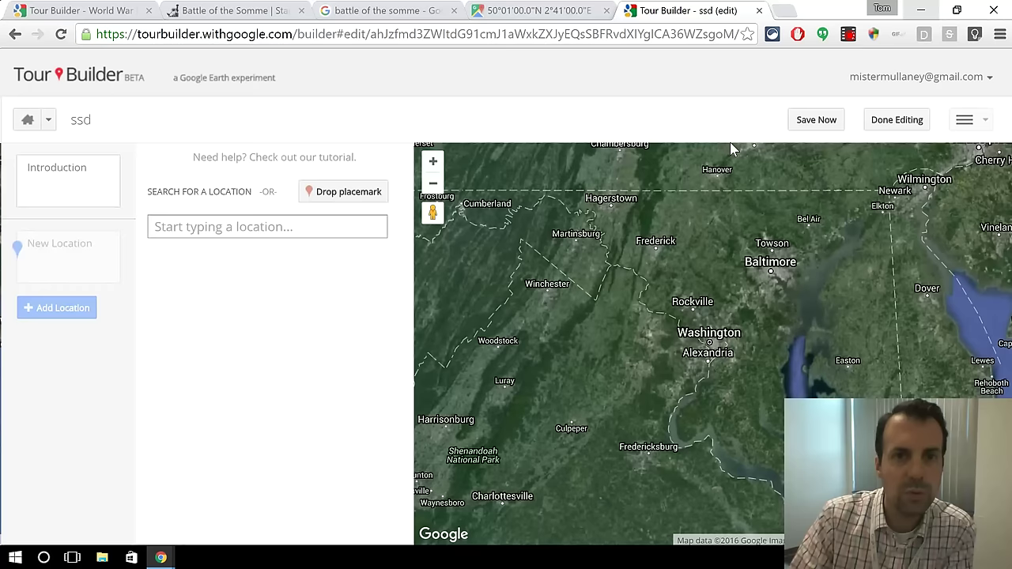
In the World War I tour, add a blank location after Sinking of the Lusitania.
left_click(71, 12)
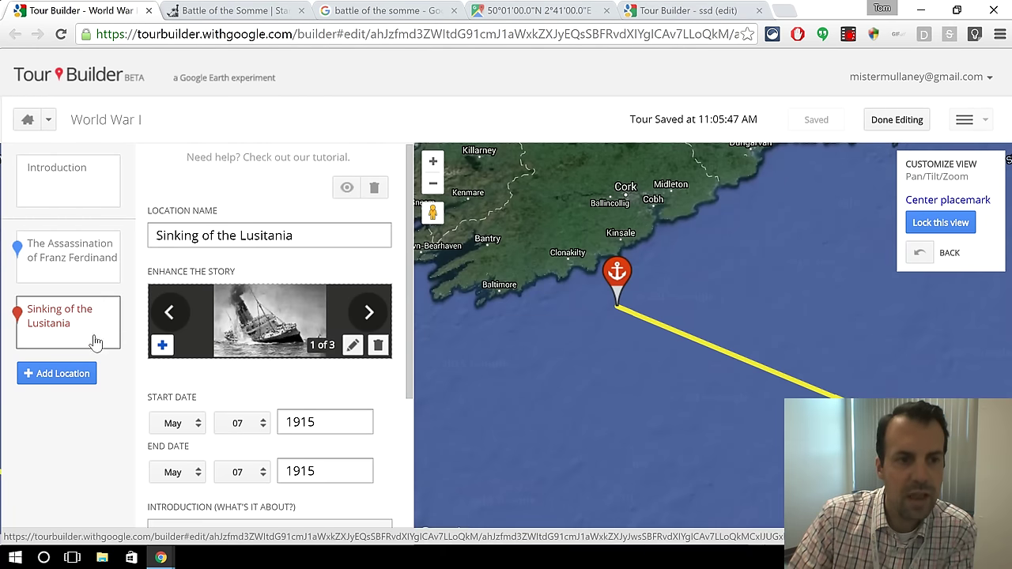
left_click(41, 378)
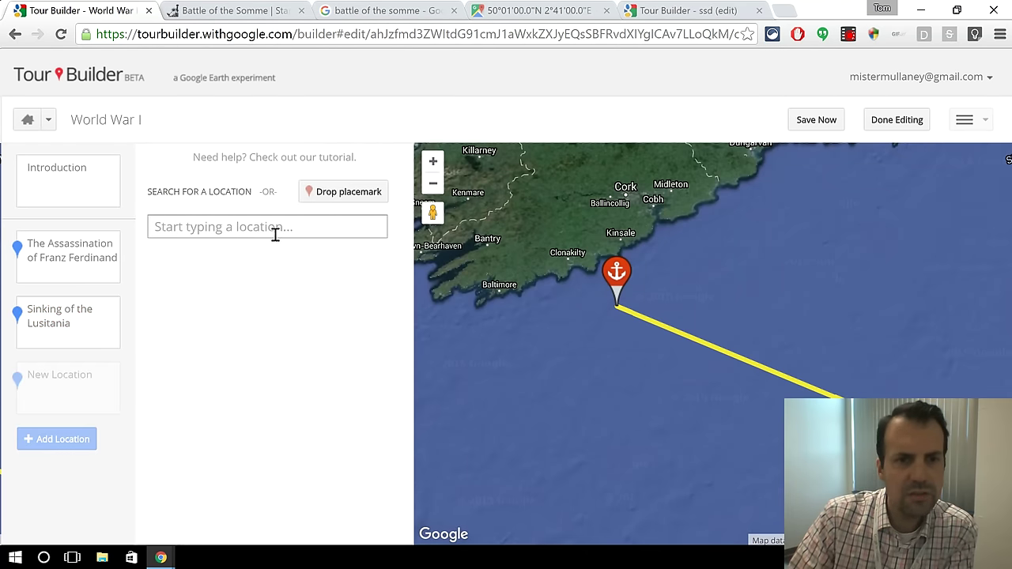
Copy coordinates 50.016667,2.683333 from Google Maps into the tour's location search box.
left_click(546, 12)
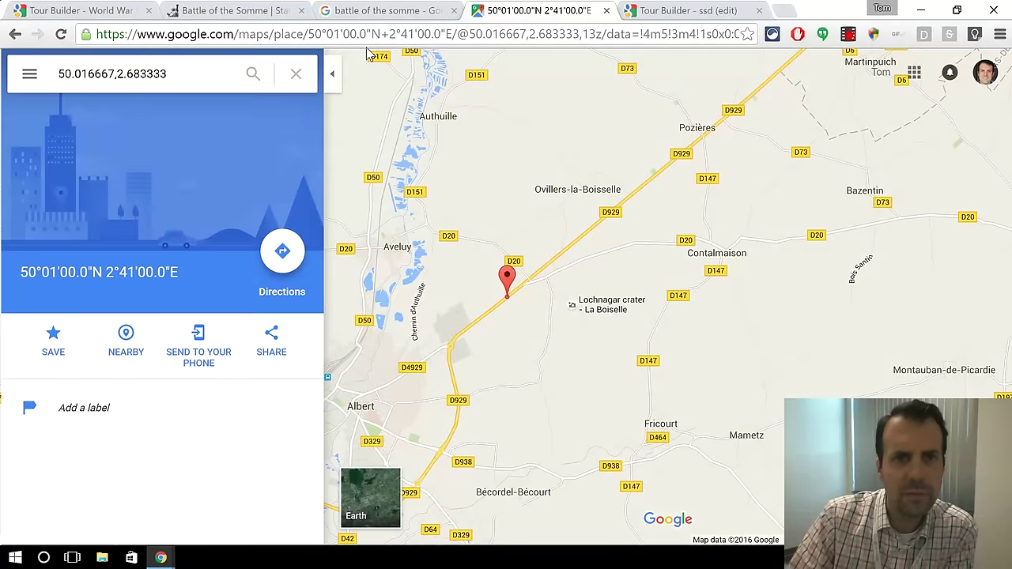
left_click(187, 78)
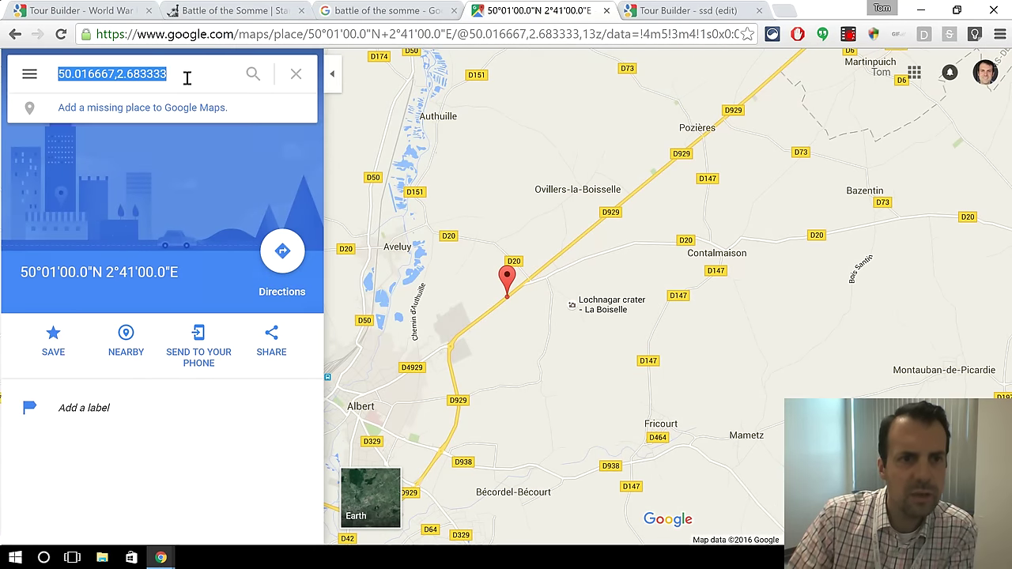
right_click(141, 76)
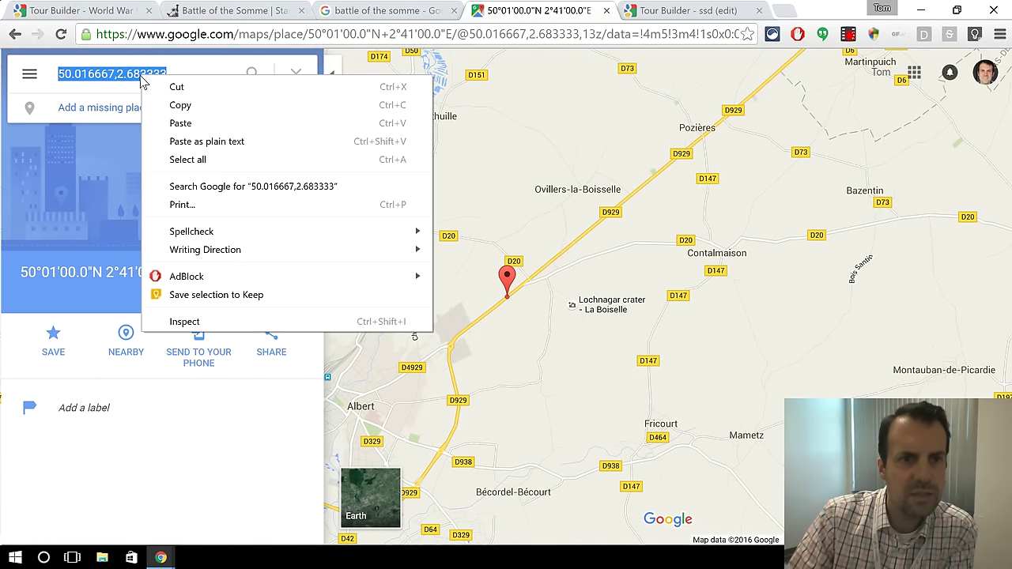
left_click(178, 108)
left_click(87, 10)
left_click(205, 233)
right_click(206, 235)
Search 50.016667,2.683333 and add the point near La Boisselle to the World War I tour.
left_click(262, 325)
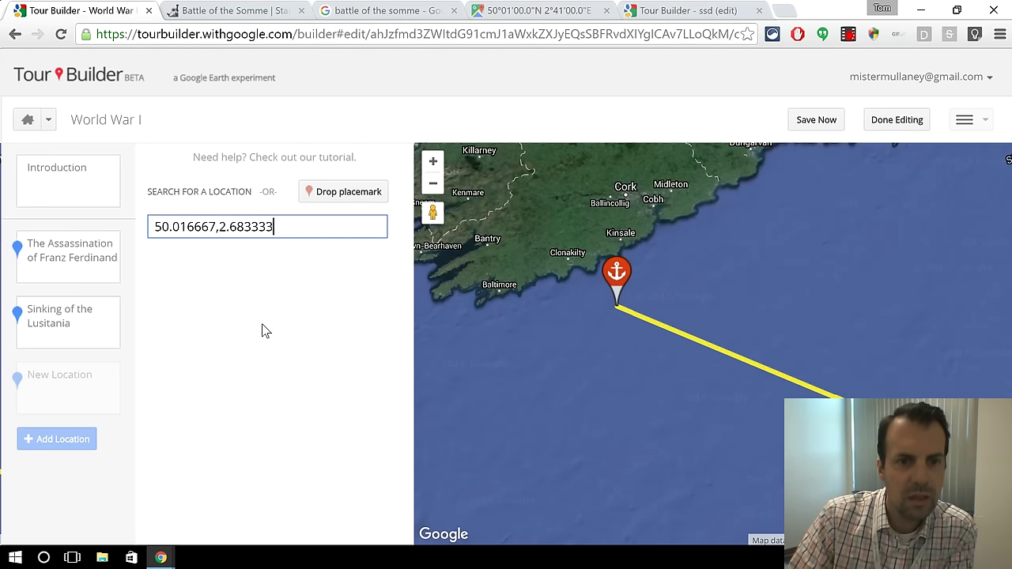
left_click(332, 198)
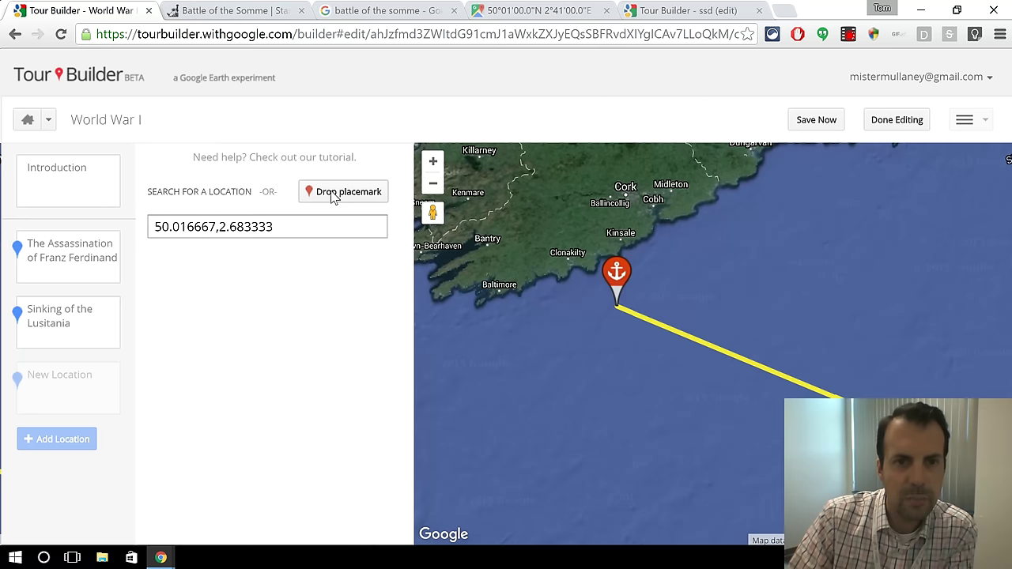
left_click(315, 229)
key("Return")
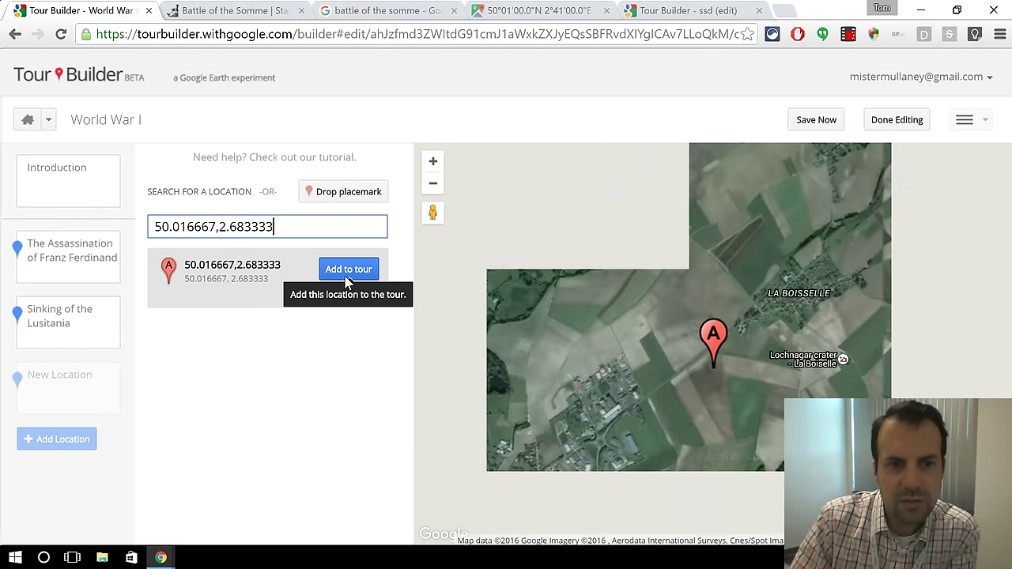
left_click(353, 283)
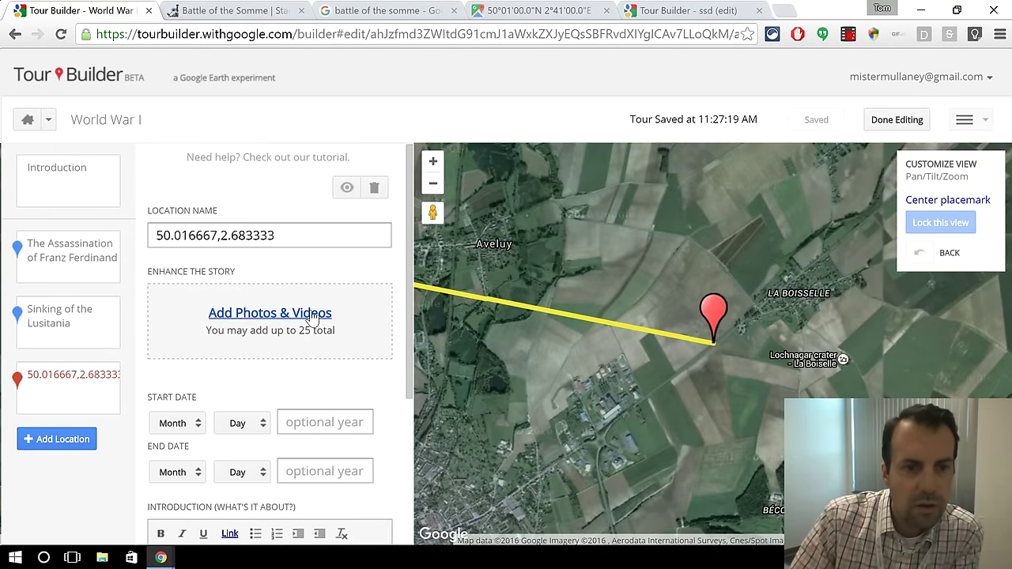
Rename the new stop 'Battle of the Somme' and bring up the battle's Google search results.
triple_click(299, 238)
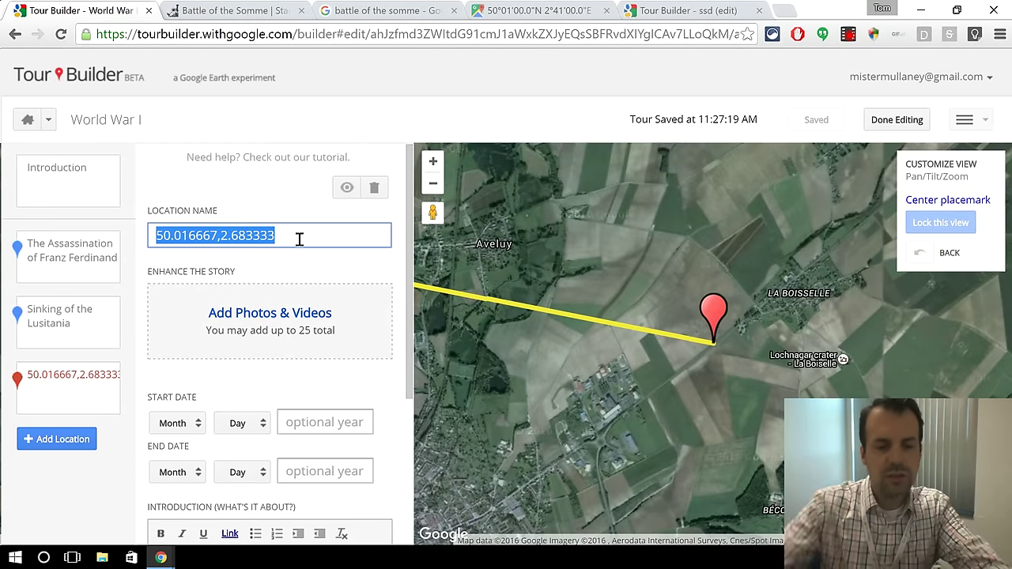
type("Battle of the Somme")
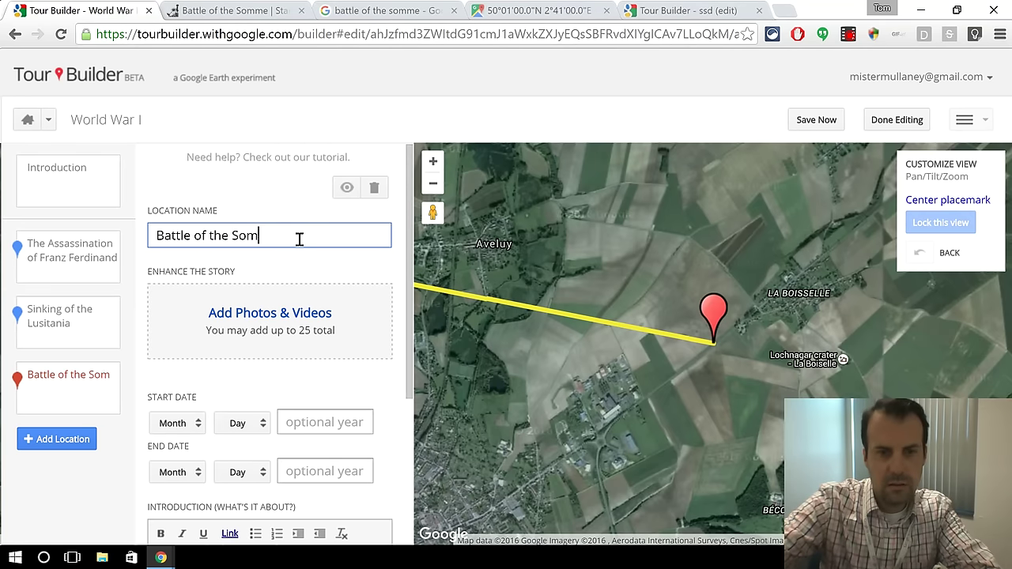
left_click(300, 268)
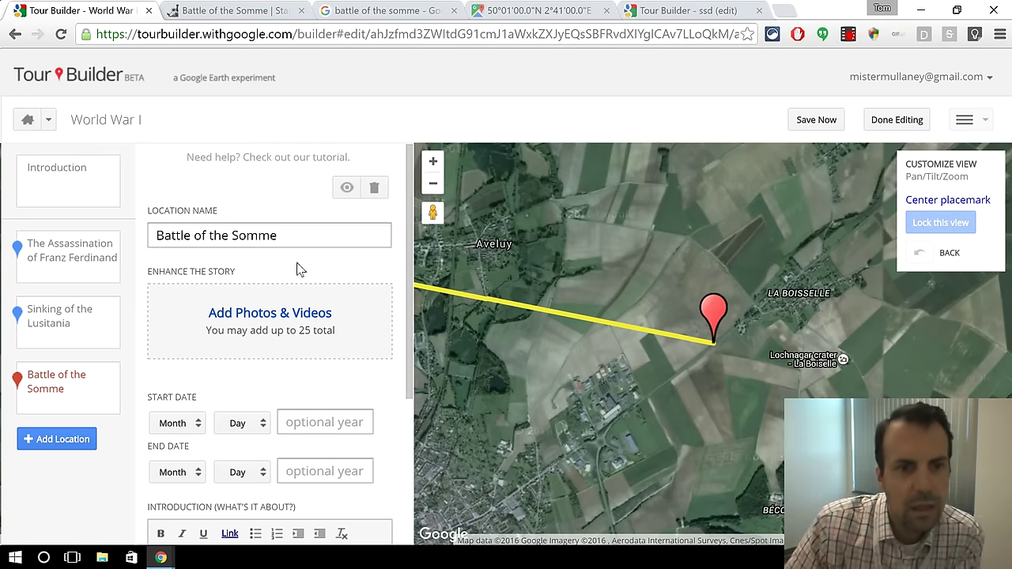
left_click(385, 12)
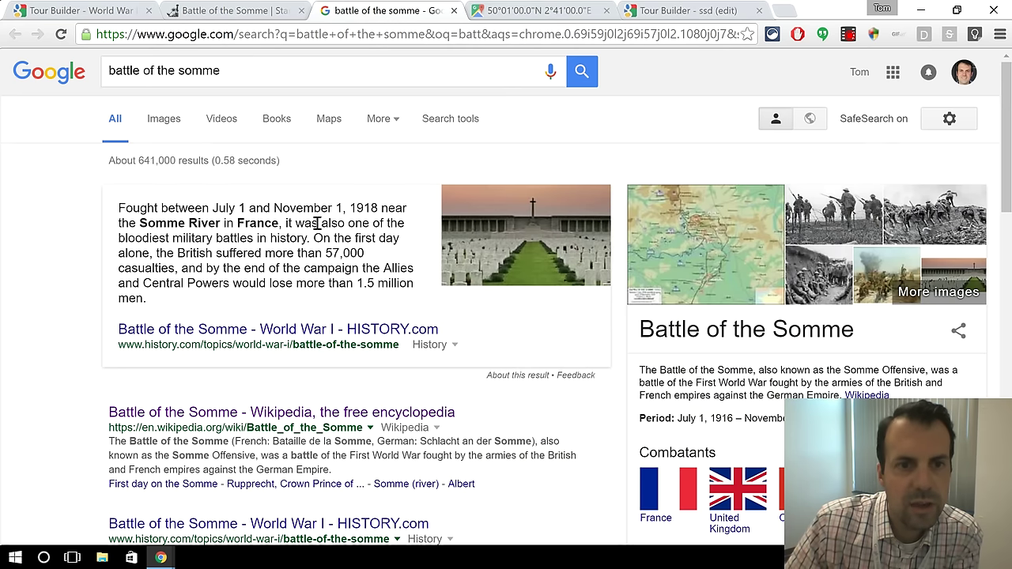
Enter 1918 as the start and end year of the Battle of the Somme stop.
left_click(224, 11)
left_click(114, 14)
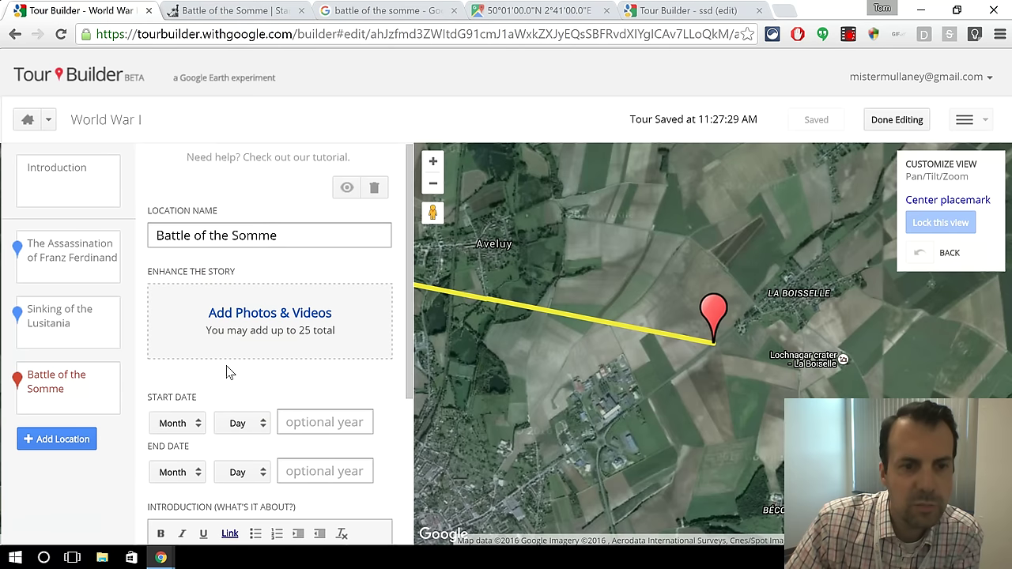
left_click(286, 422)
type("1")
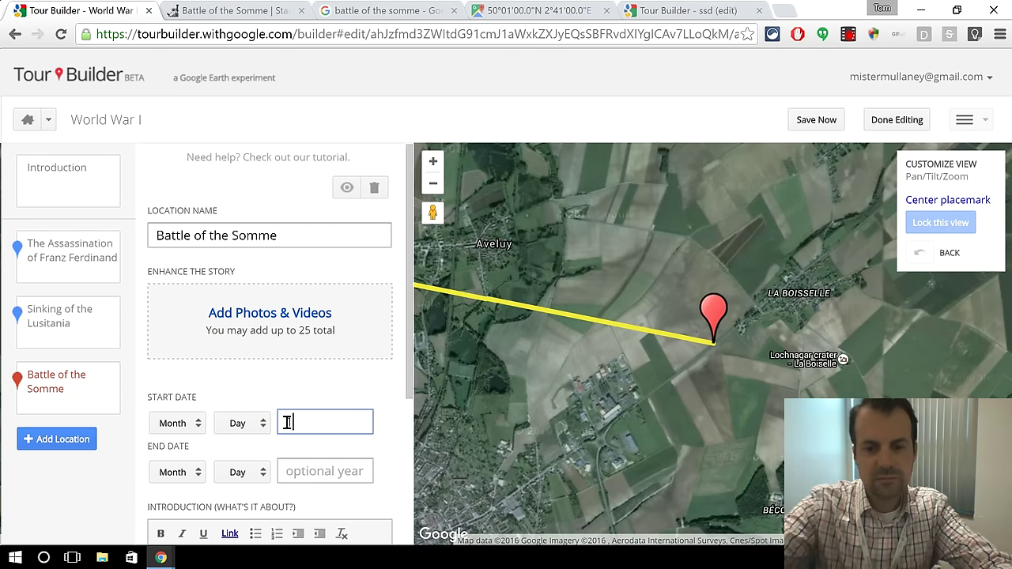
type("918")
left_click(299, 472)
type("1918")
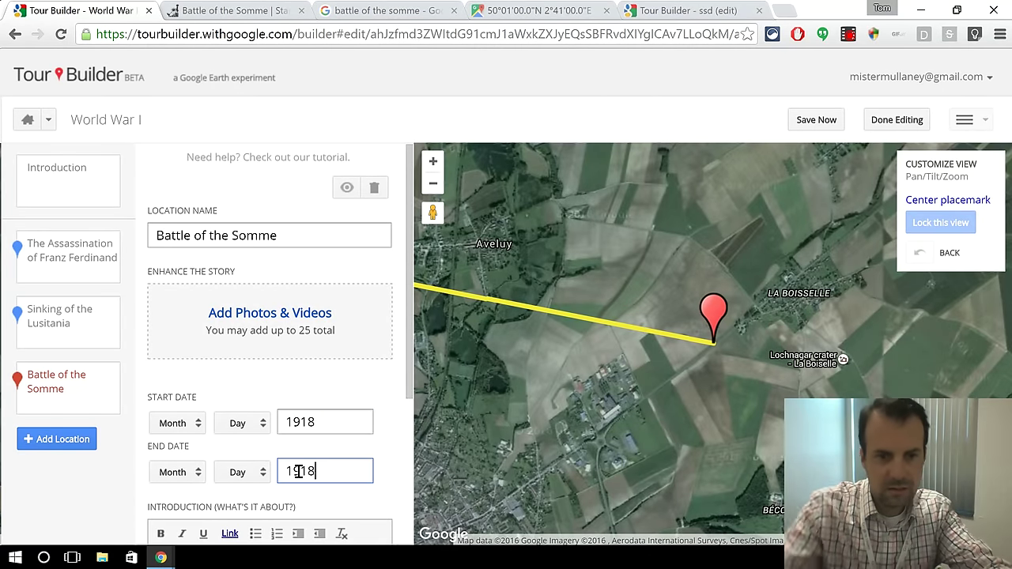
Set the start date to Jul 01 and the end date to Nov 01.
left_click(169, 422)
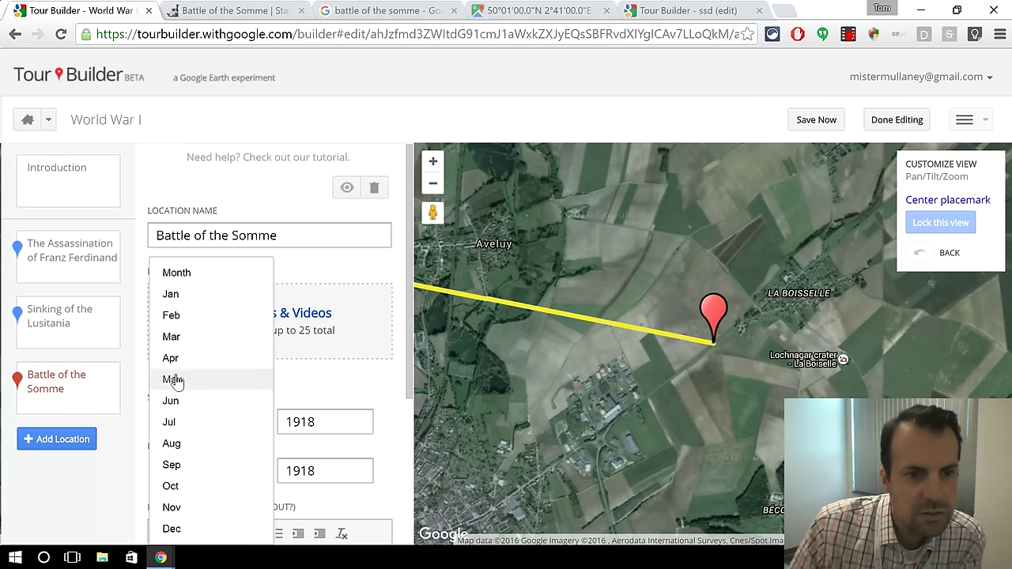
left_click(169, 423)
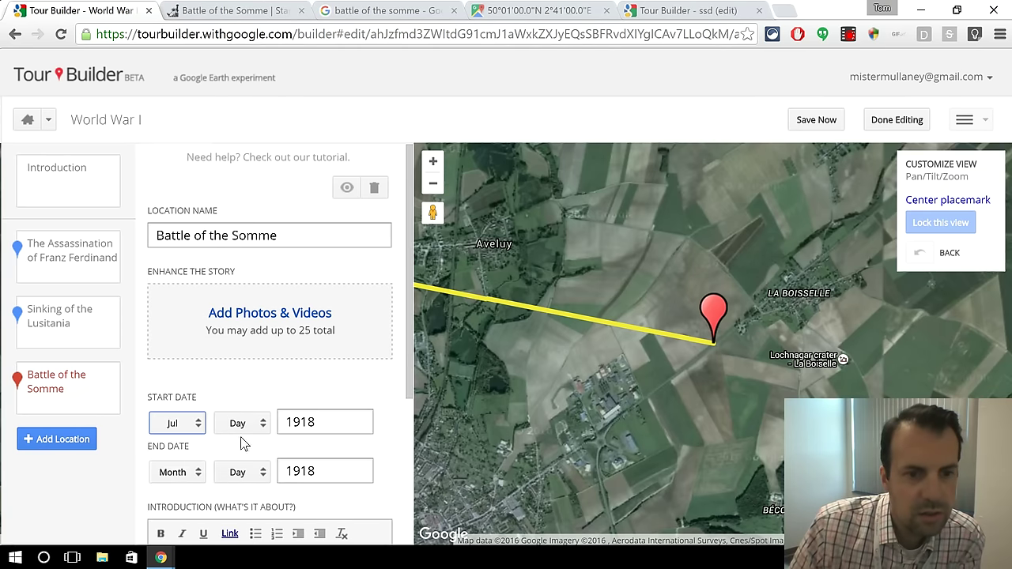
left_click(175, 475)
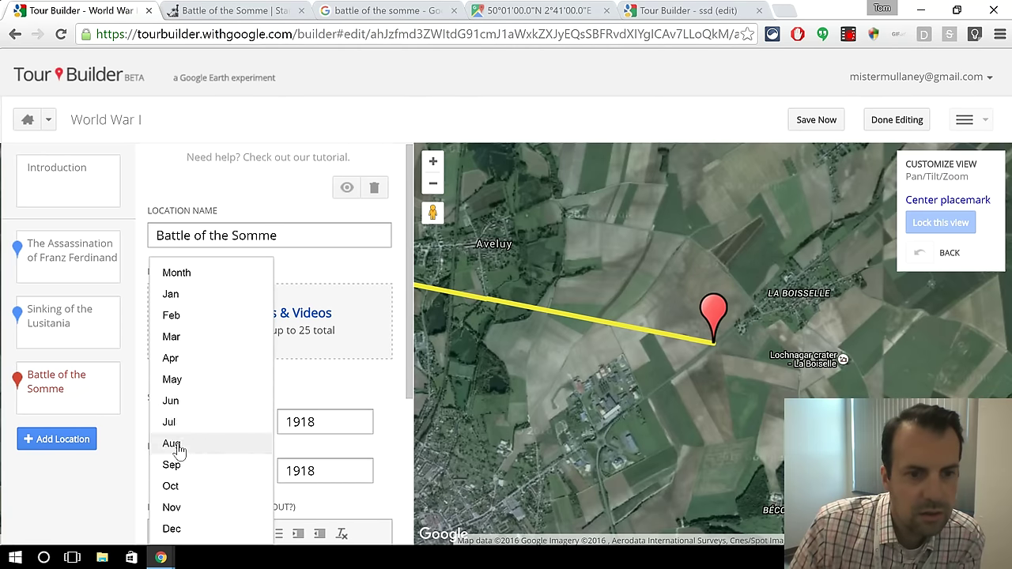
left_click(171, 506)
left_click(246, 424)
left_click(241, 445)
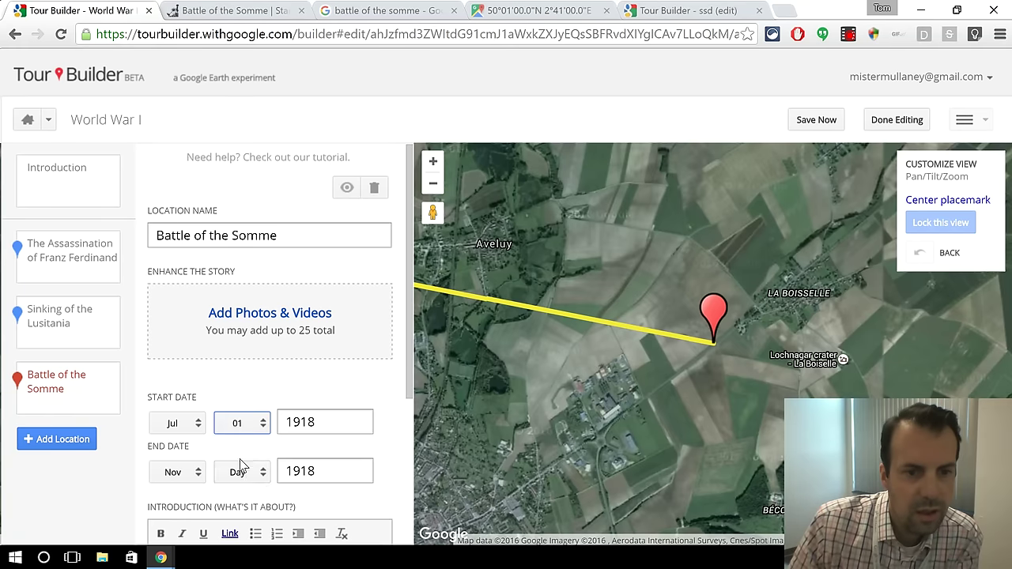
left_click(242, 480)
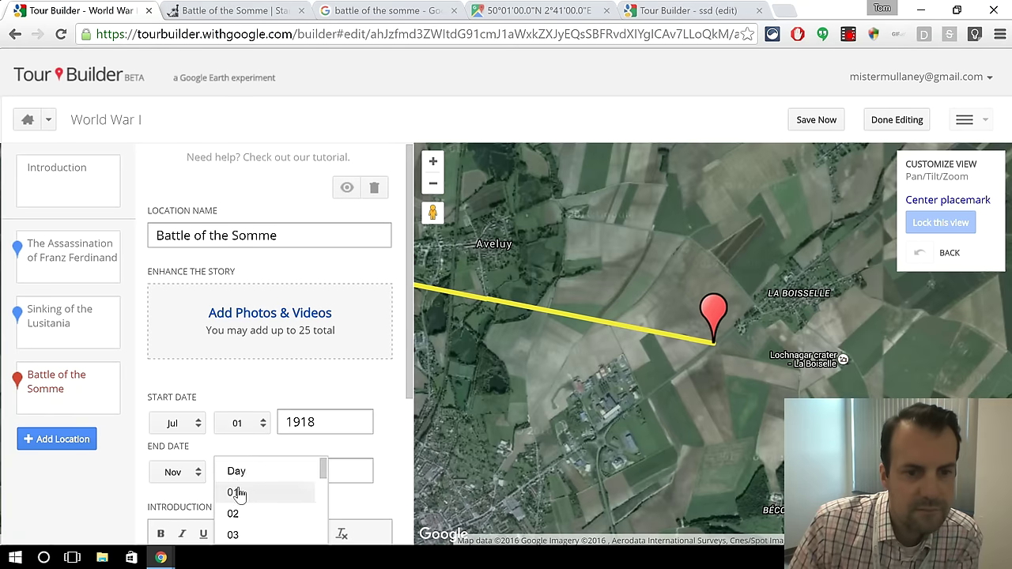
left_click(237, 492)
scroll(408, 358, "down", 1)
scroll(408, 357, "down", 4)
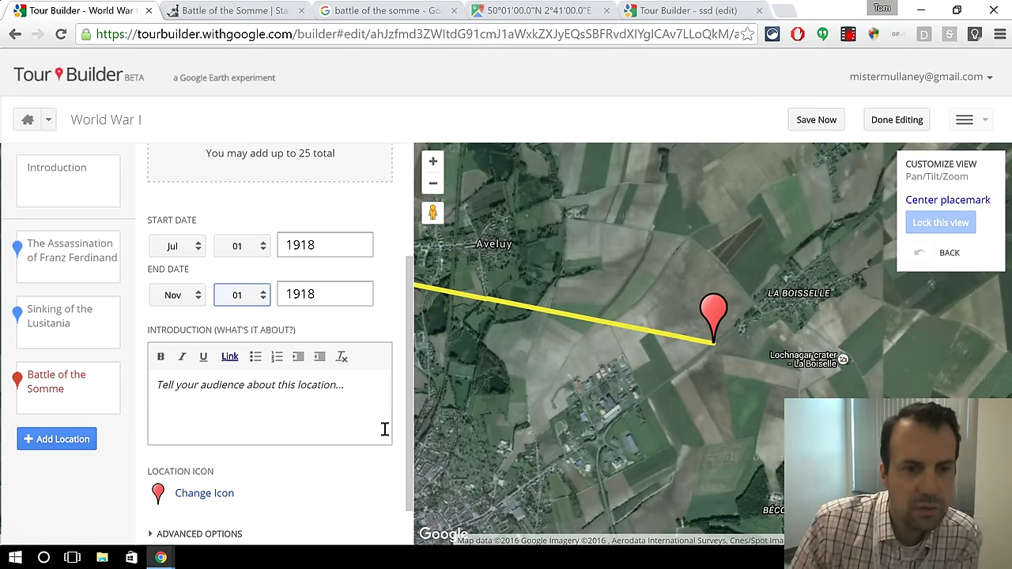
left_click(255, 388)
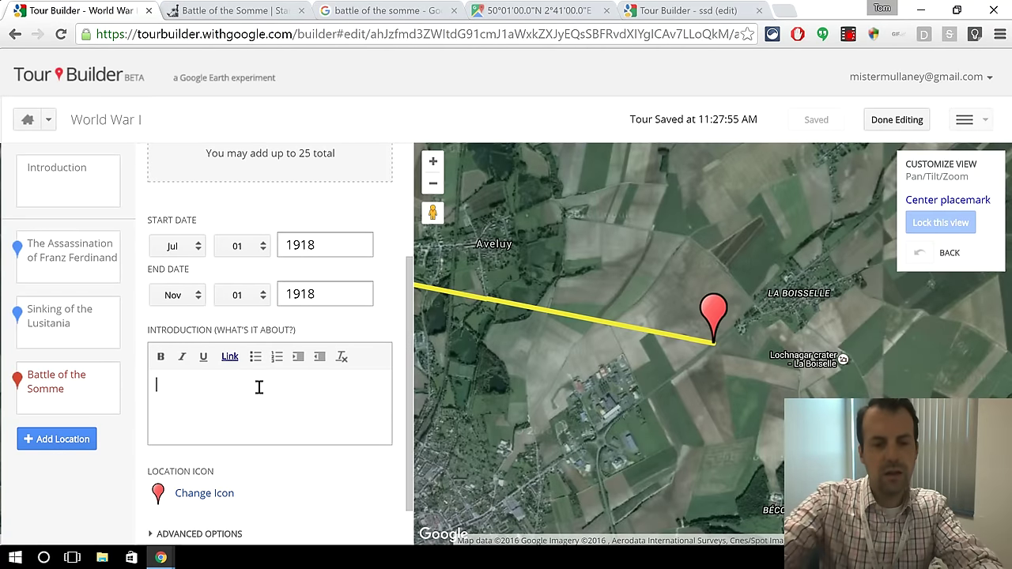
Type 'SHEG Resources' as the introduction and copy the SHEG Battle of the Somme page URL.
type("SHEG")
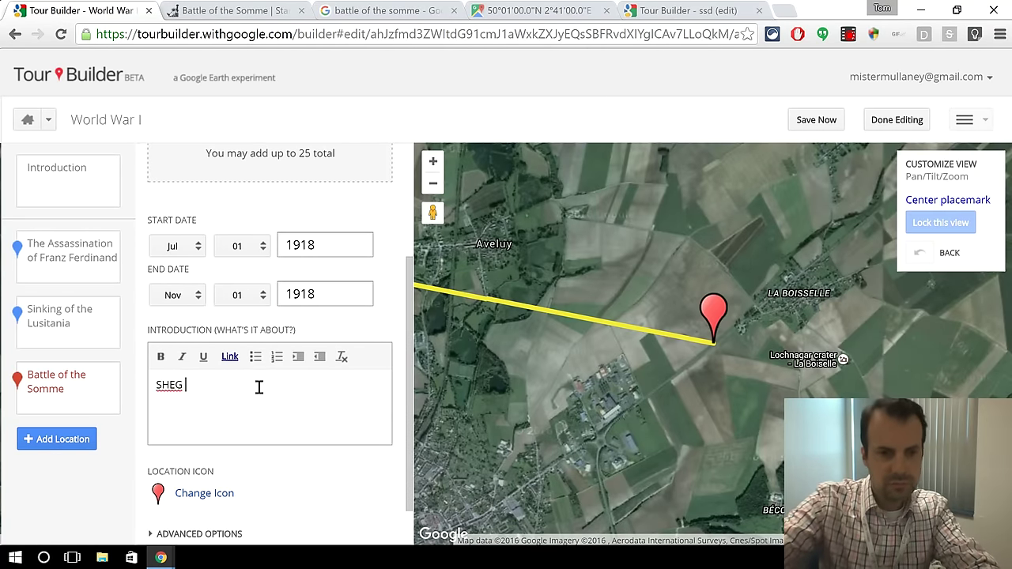
type(" Resources")
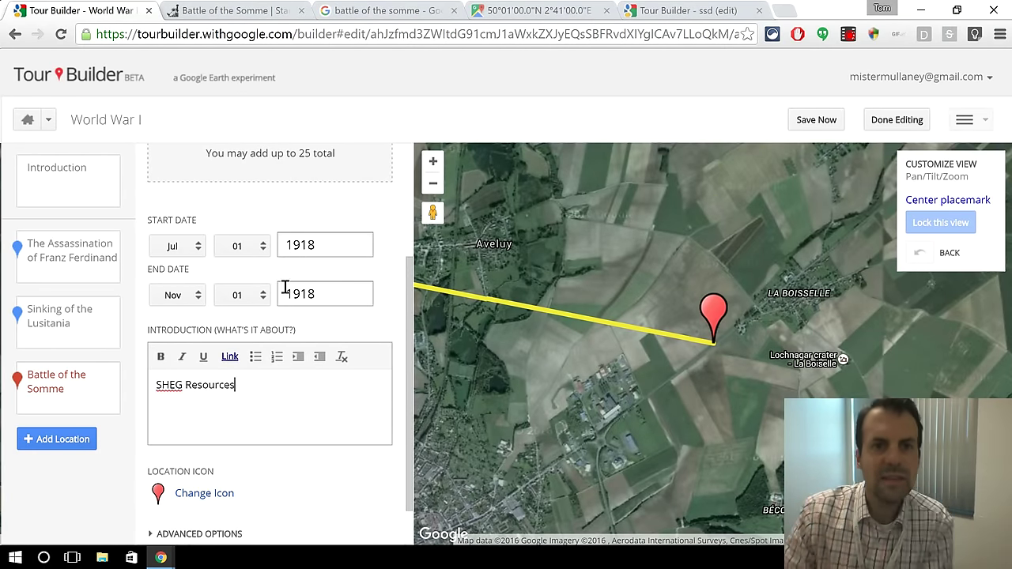
left_click(257, 10)
left_click(243, 36)
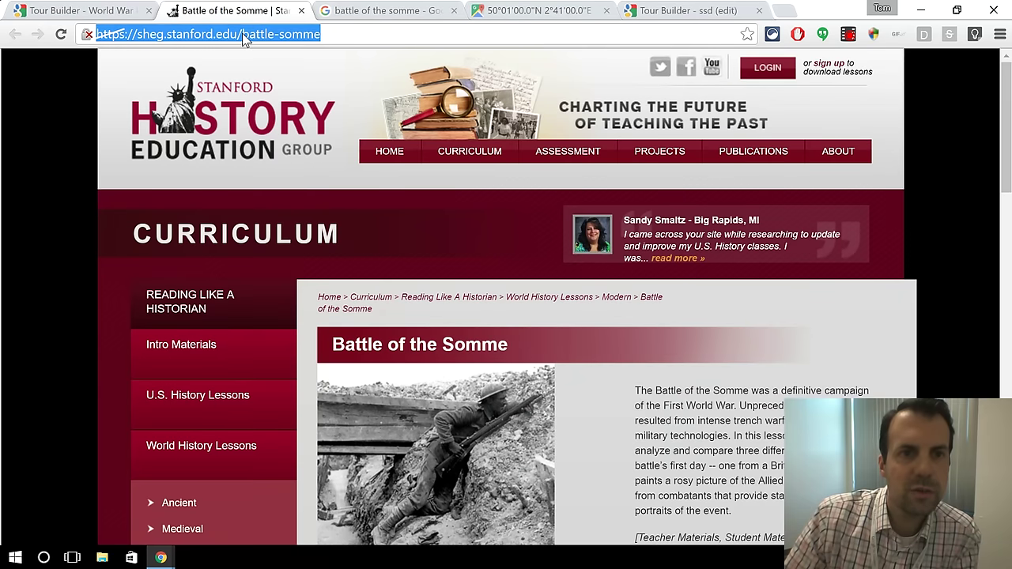
right_click(244, 35)
left_click(264, 90)
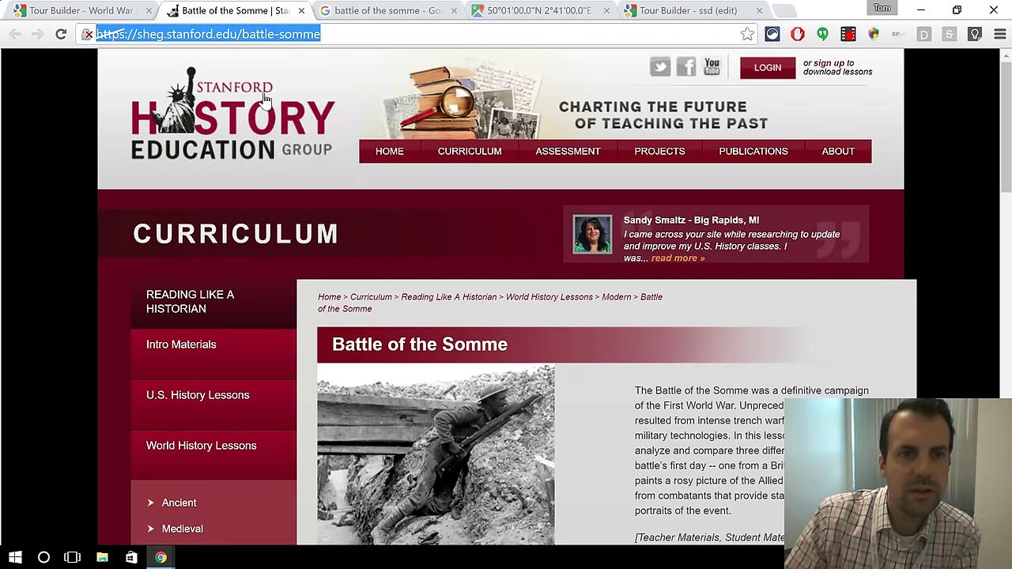
left_click(59, 9)
left_click_drag(241, 386, 156, 381)
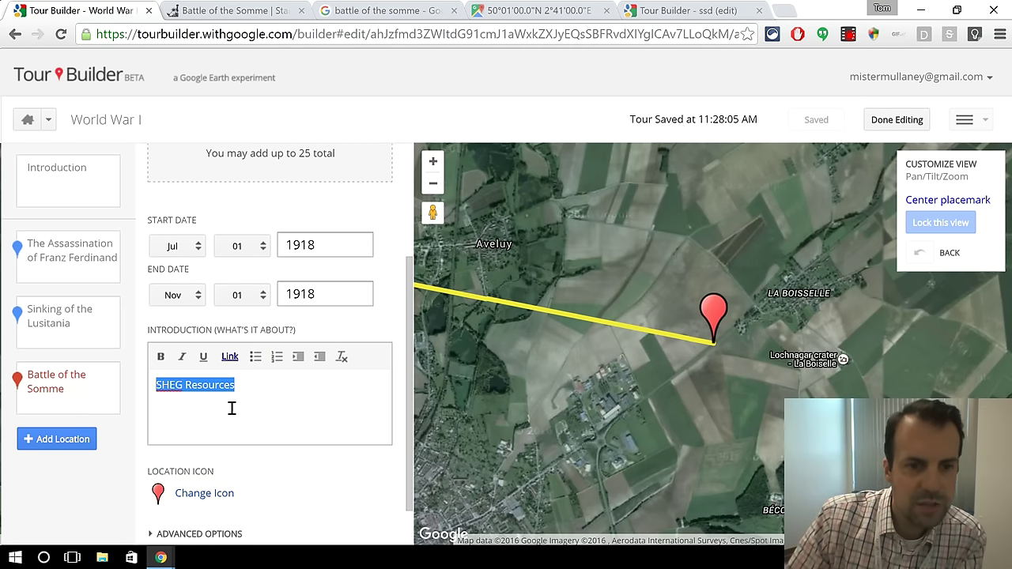
left_click(230, 357)
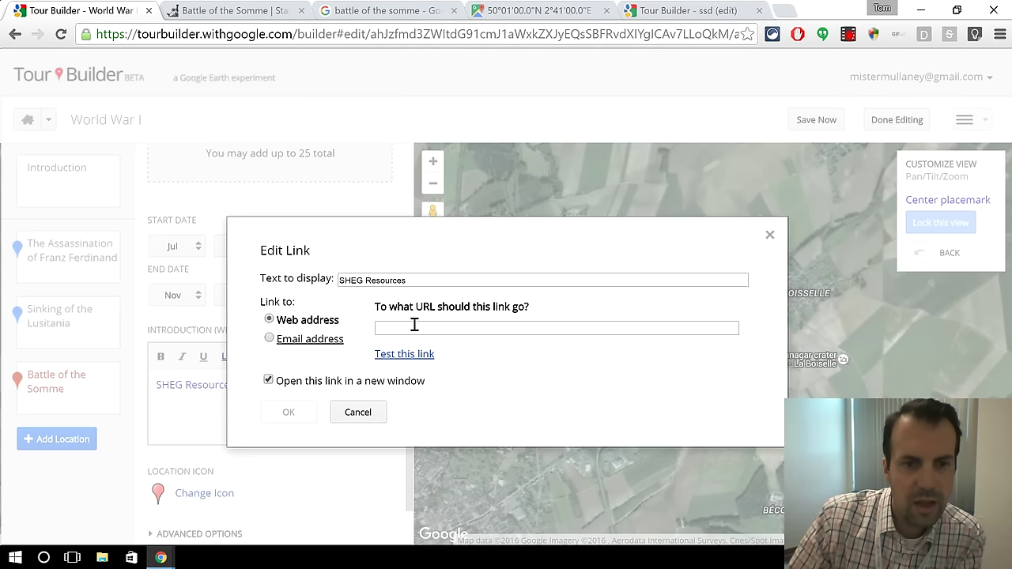
right_click(412, 330)
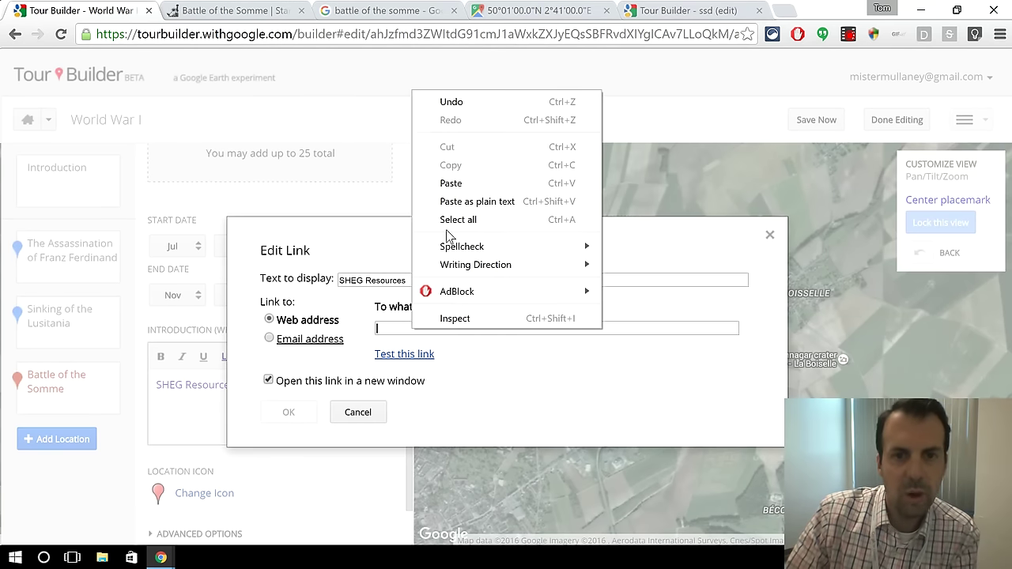
left_click(455, 183)
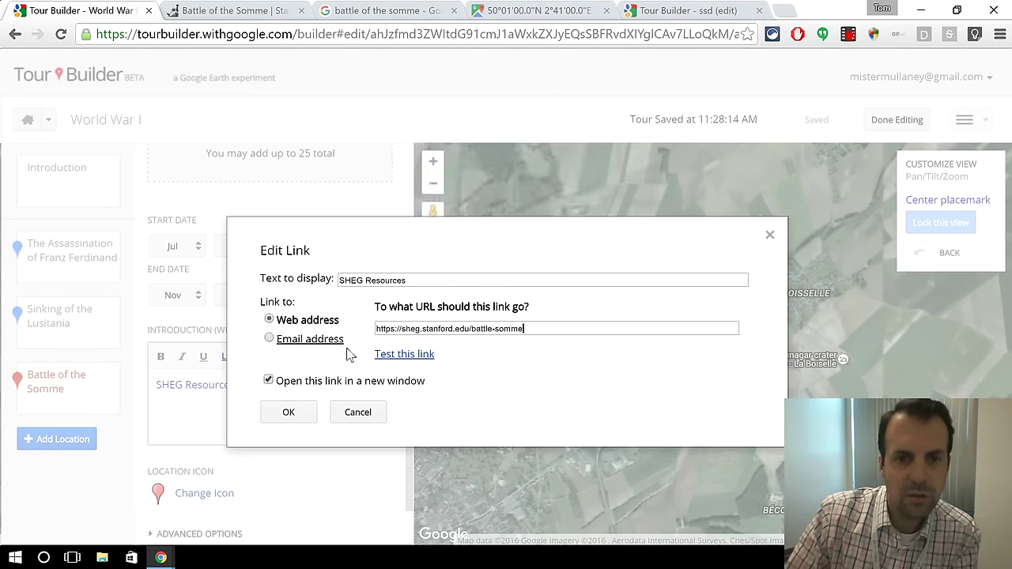
left_click(289, 412)
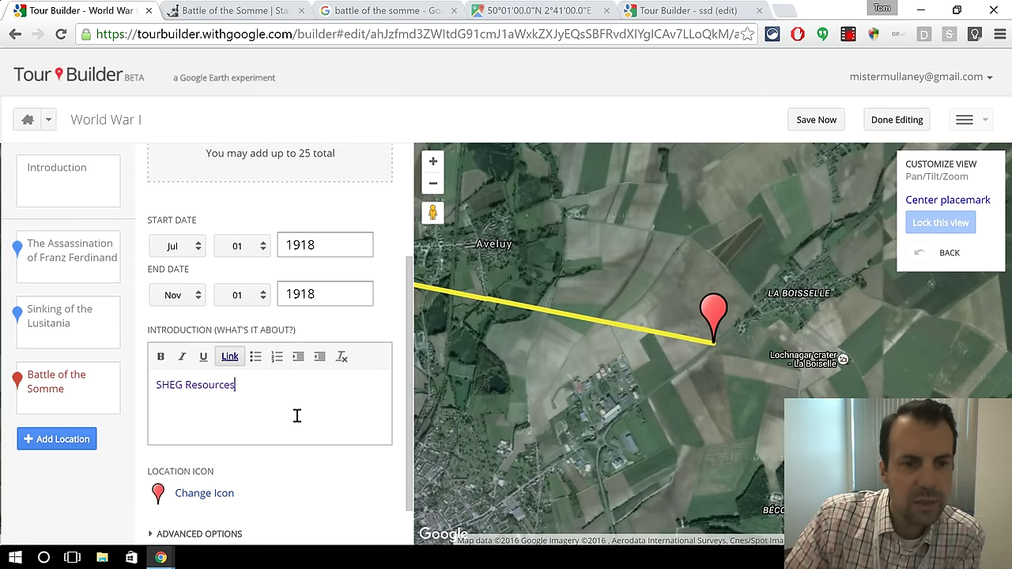
Change the Battle of the Somme placemark icon to the red warning triangle.
scroll(297, 384, "down", 1)
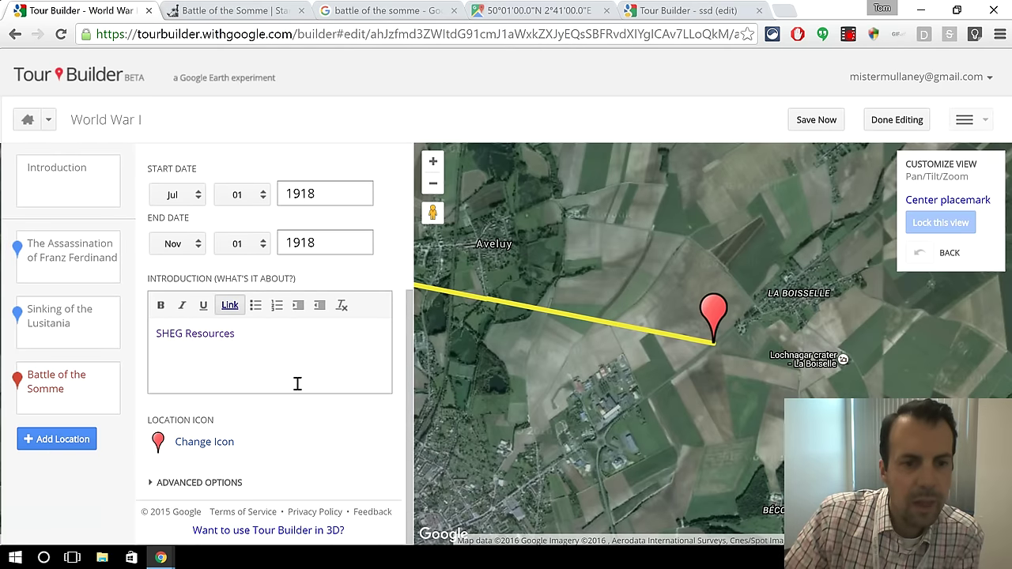
left_click(183, 445)
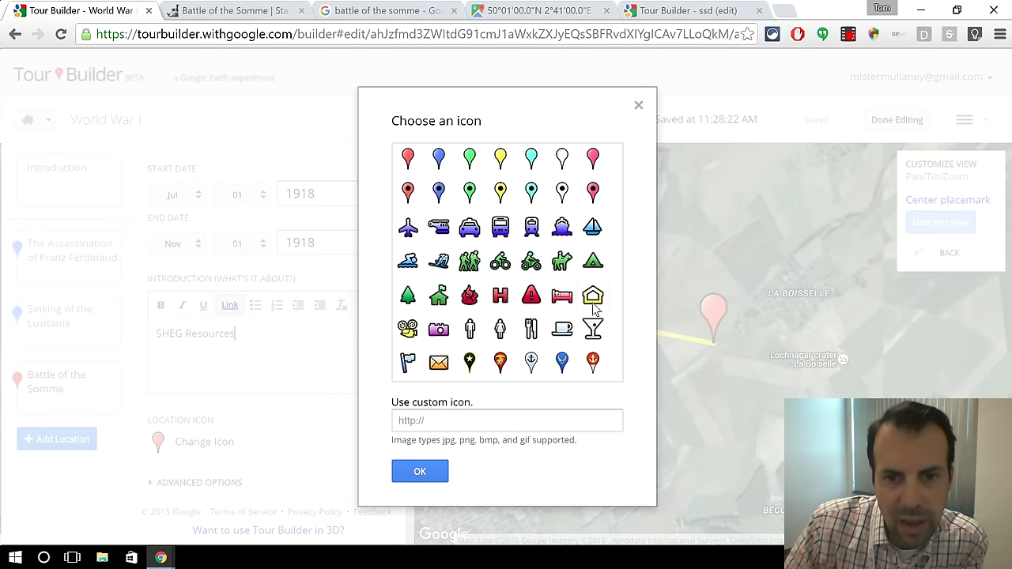
left_click(531, 299)
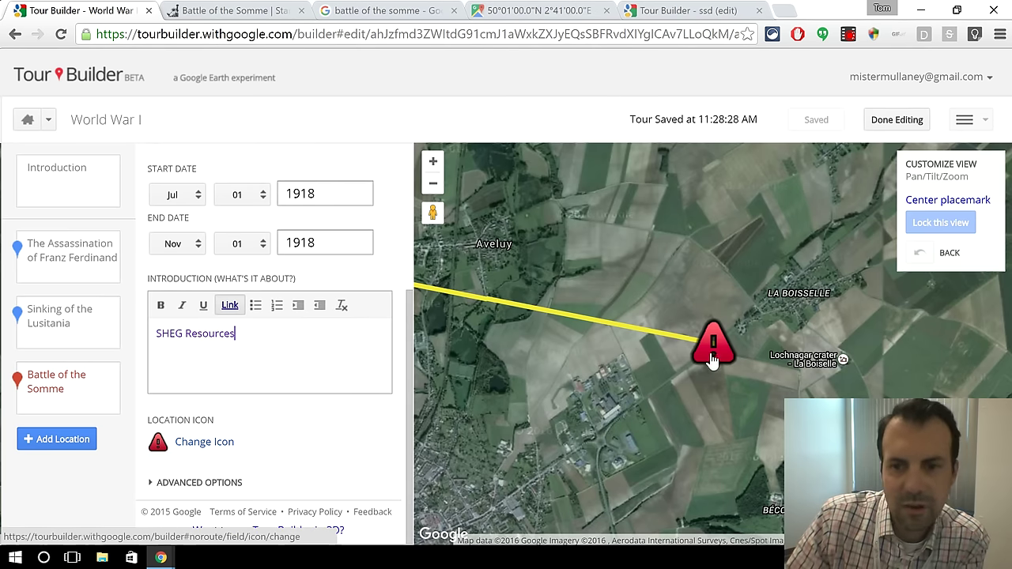
scroll(289, 353, "up", 3)
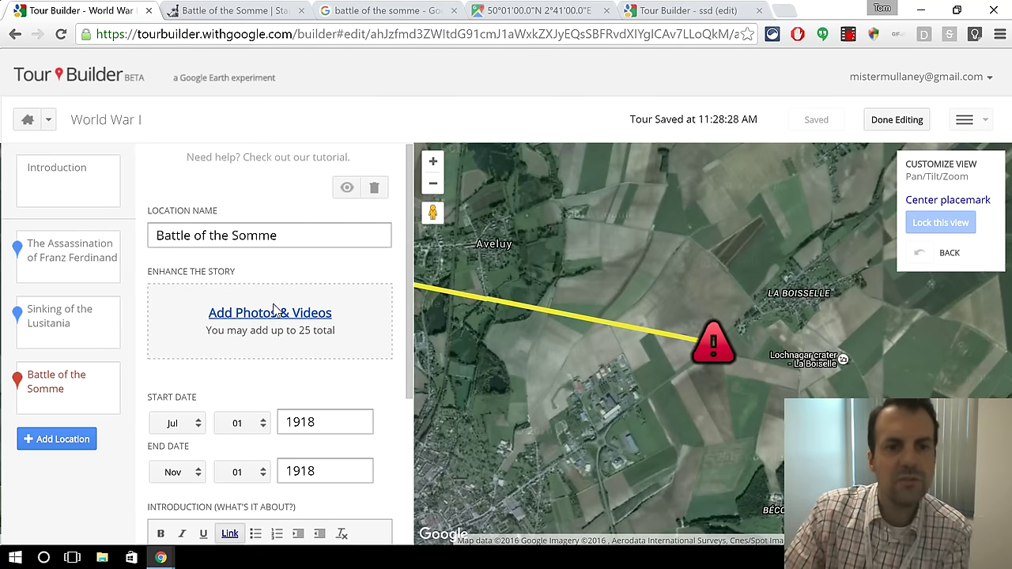
Run a web image search for 'Battle of the Somme' from Add Photos & Videos.
left_click(271, 312)
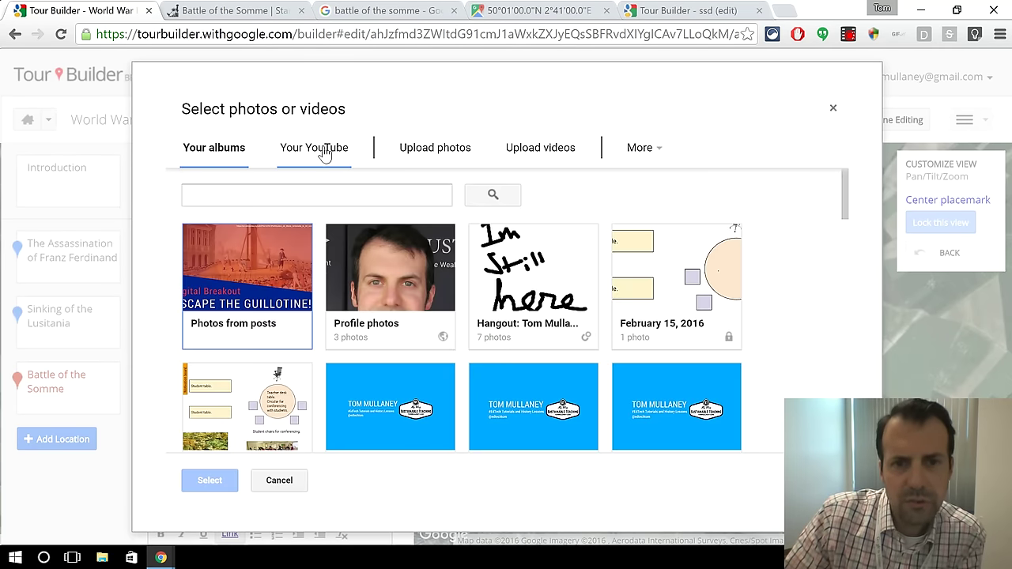
left_click(640, 150)
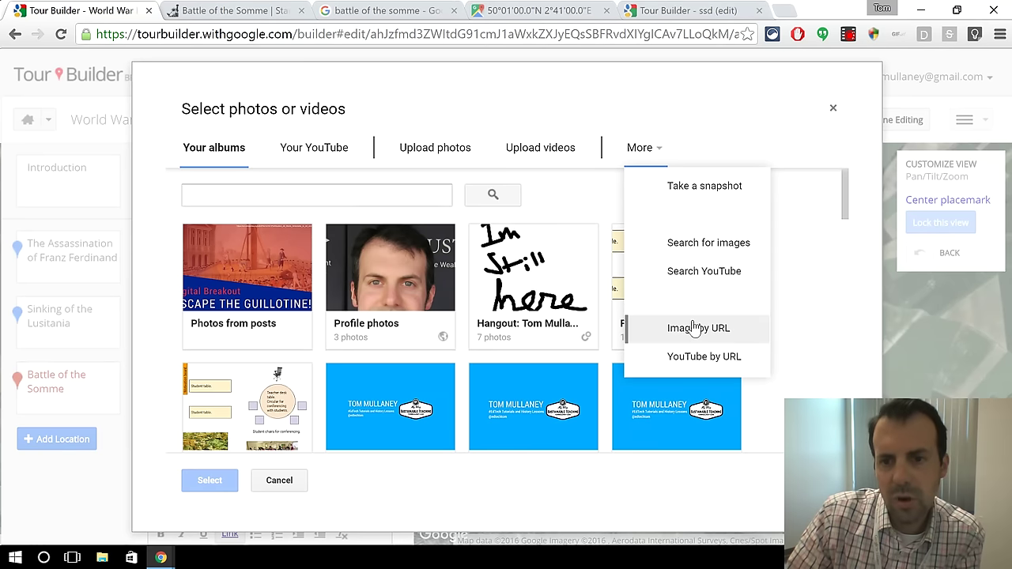
left_click(693, 249)
left_click(288, 200)
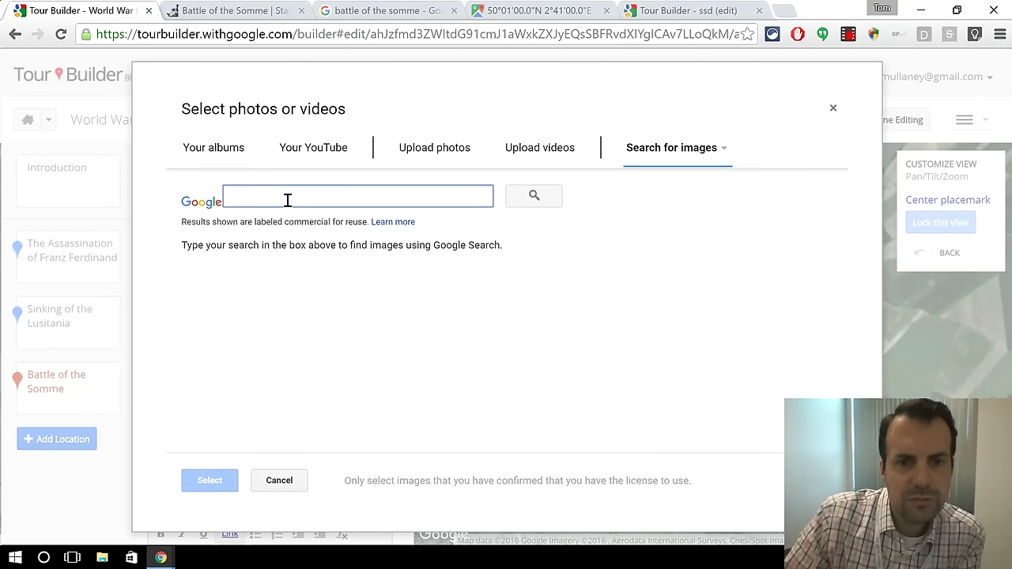
type("Batt")
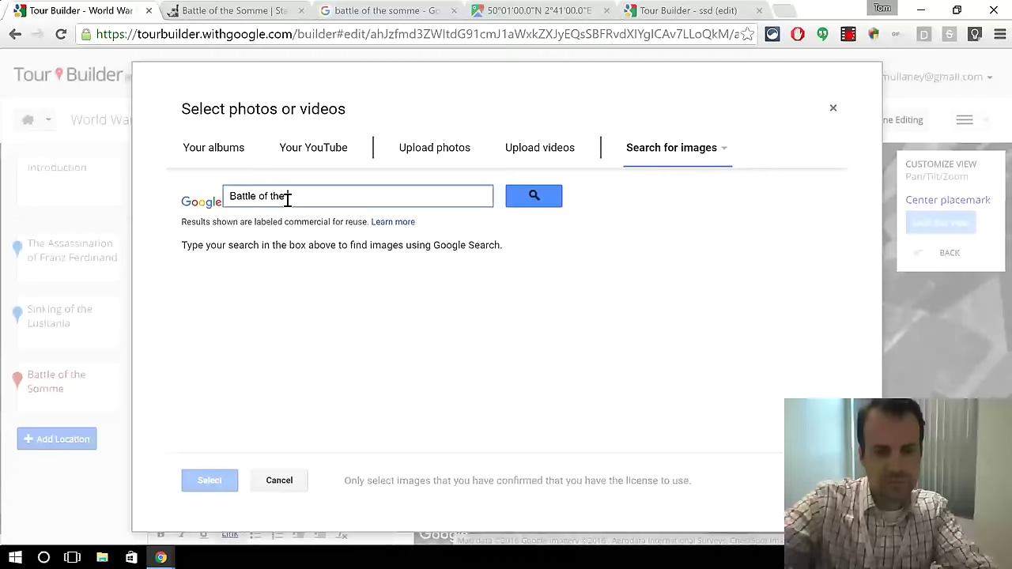
type("le of the Somme")
left_click(527, 199)
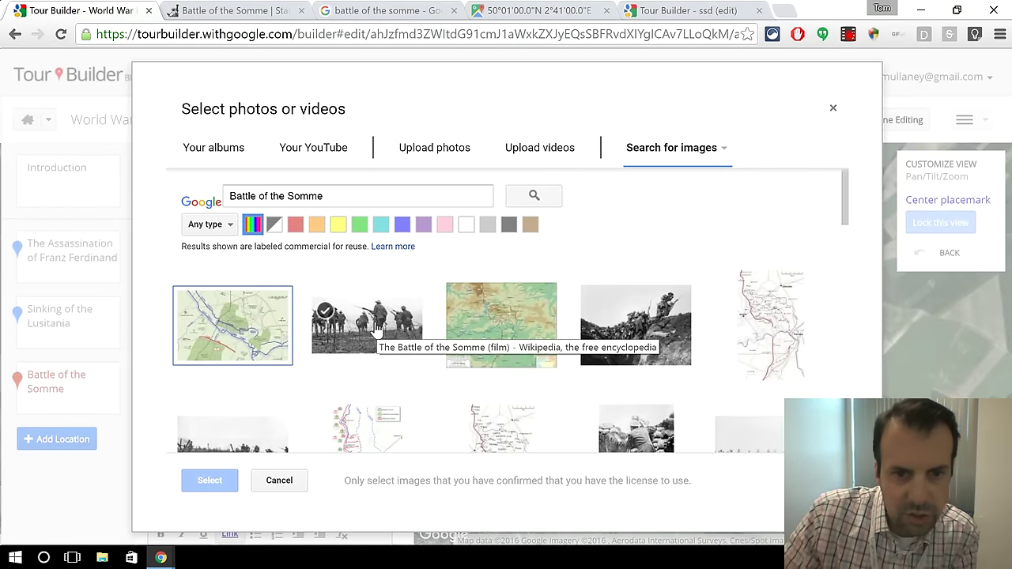
Add five results to the stop: a map, marching soldiers, a relief map, and two trench photos.
left_click(244, 352)
left_click(372, 342)
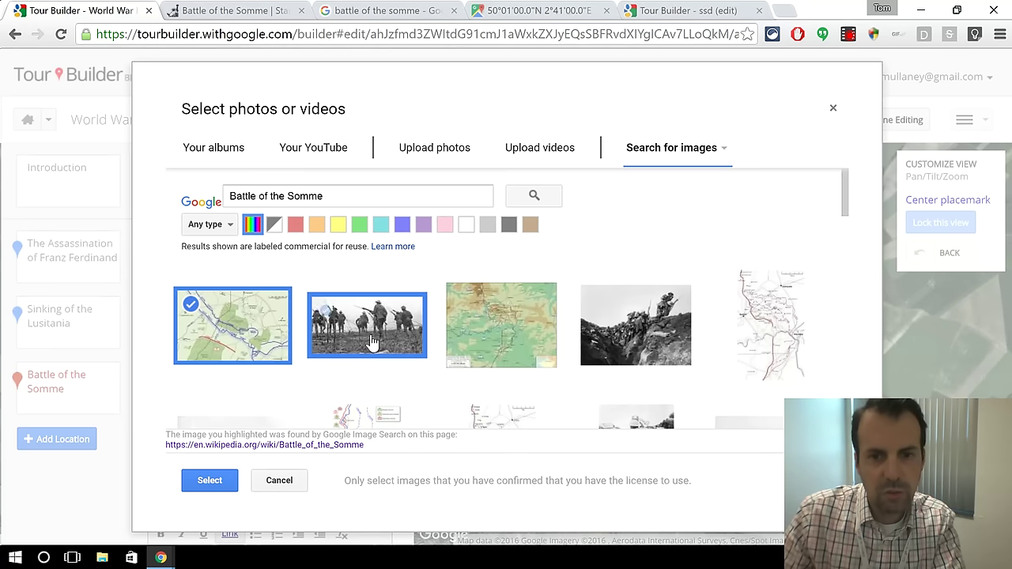
left_click(498, 341)
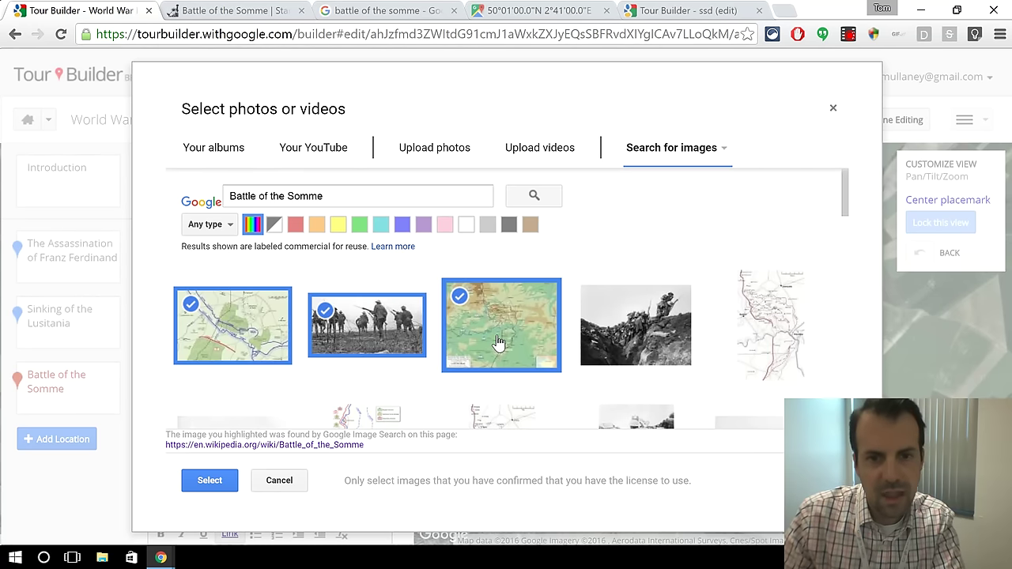
left_click(637, 336)
left_click_drag(847, 188, 845, 236)
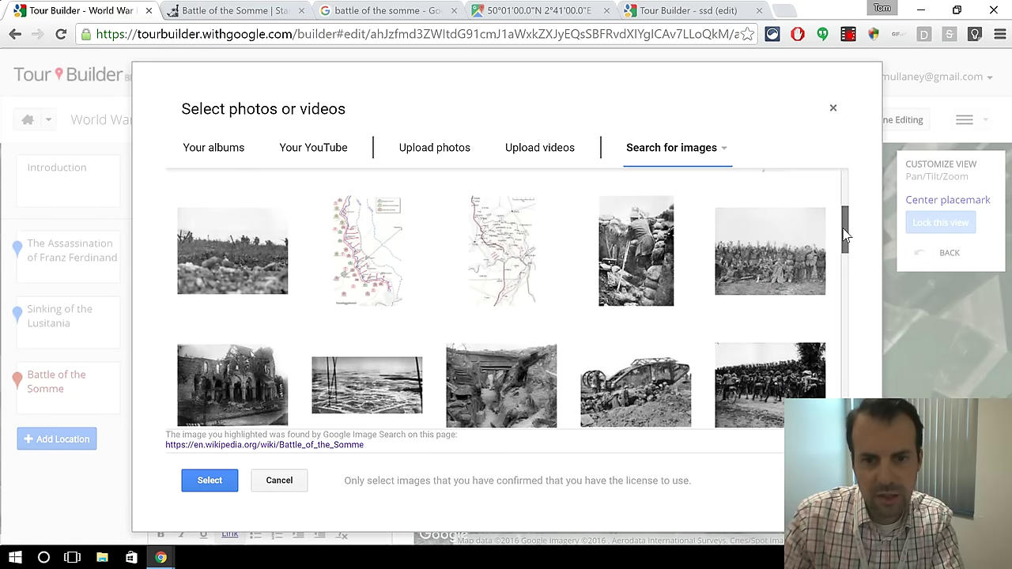
left_click(640, 273)
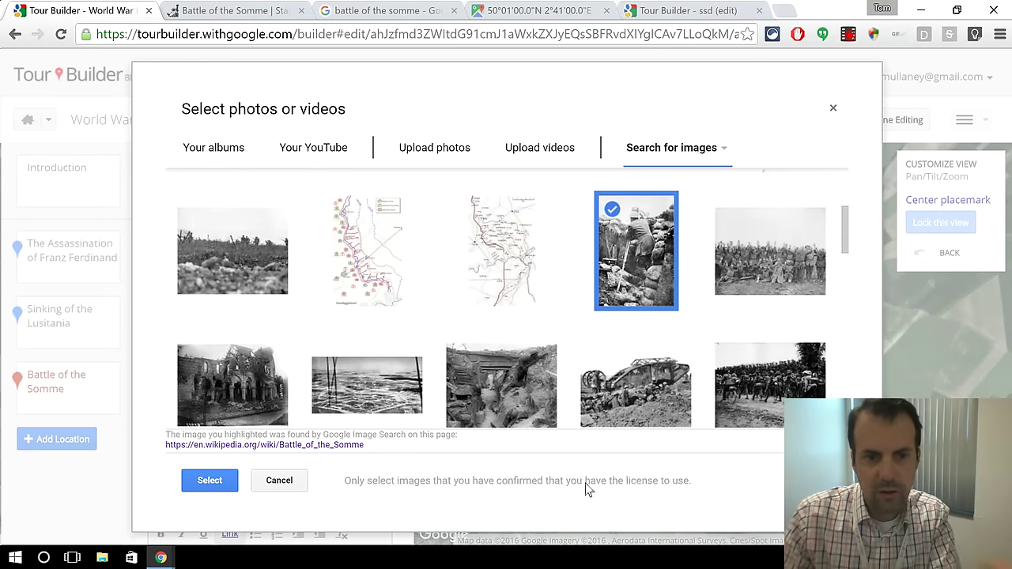
left_click(219, 481)
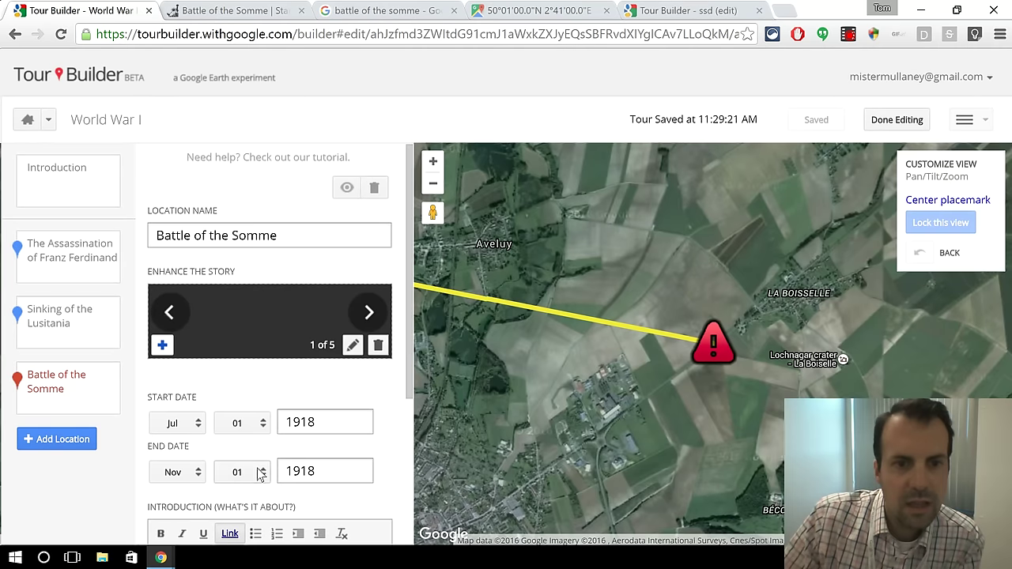
left_click(367, 312)
left_click(367, 313)
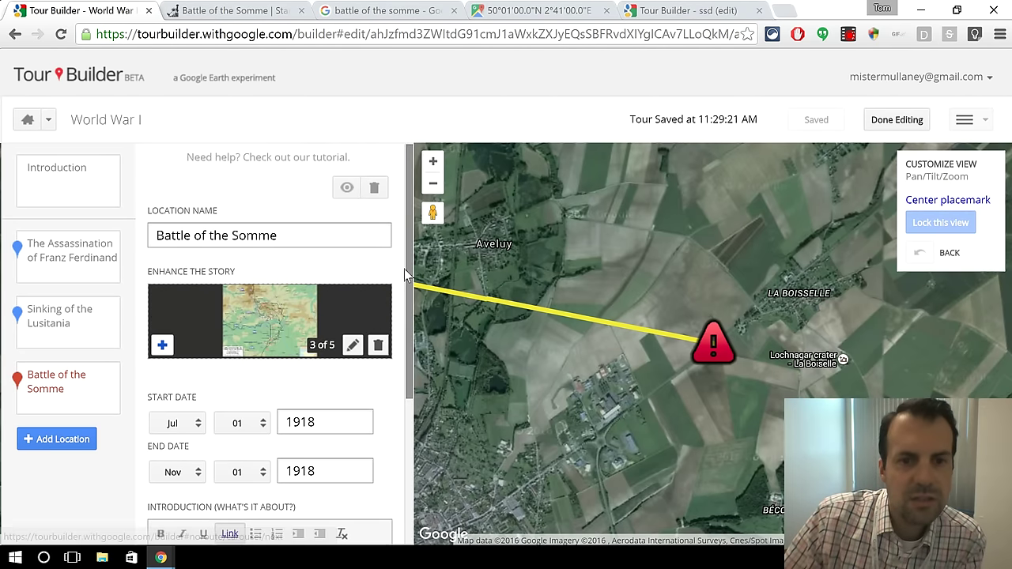
mouse_move(405, 273)
left_mouse_down()
mouse_move(407, 367)
mouse_move(402, 292)
left_mouse_up()
left_click(283, 420)
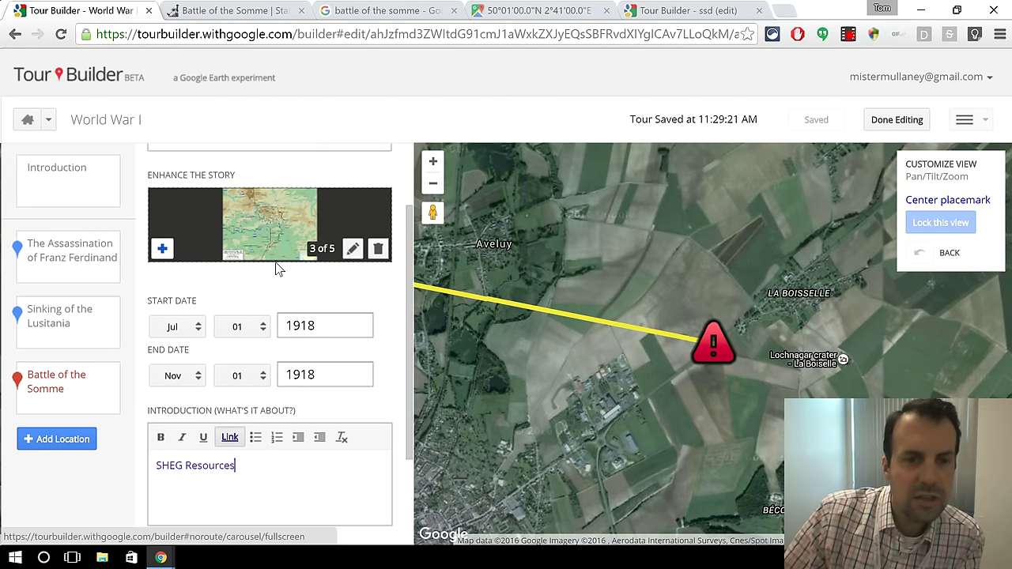
left_click(352, 249)
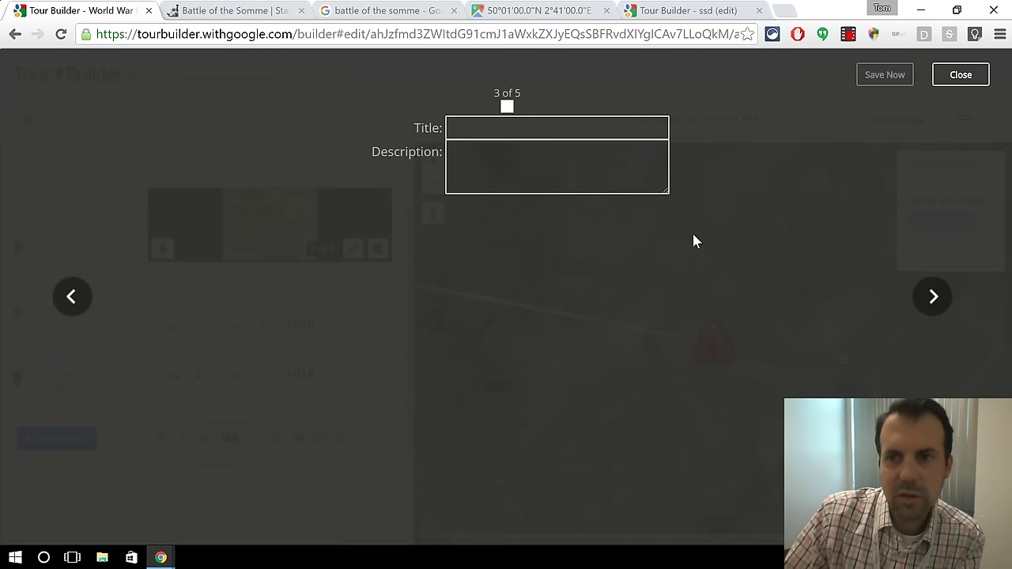
left_click(960, 76)
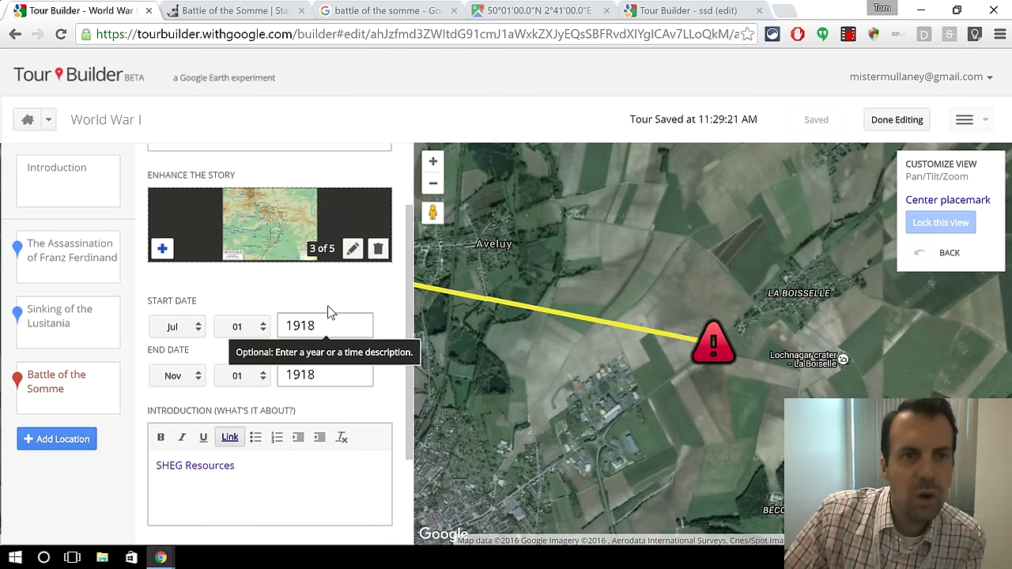